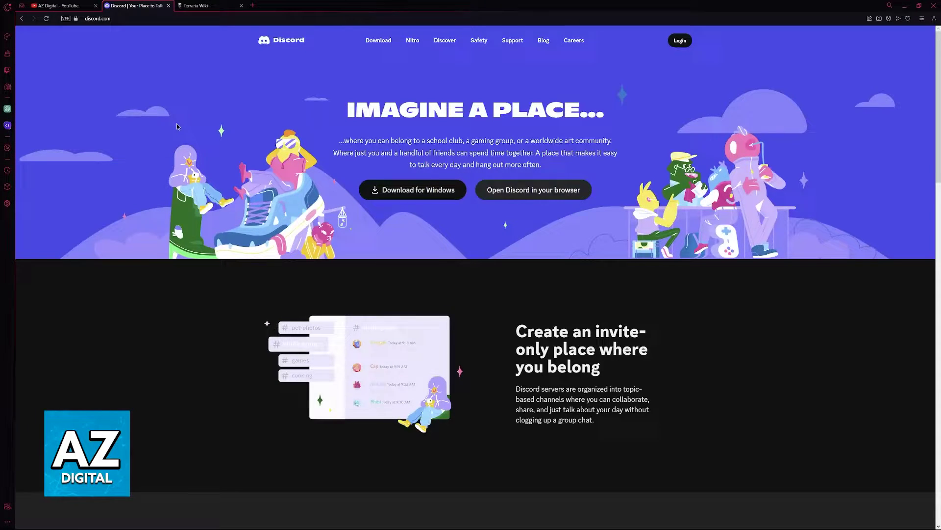
pyautogui.scroll(-5, 418, 252)
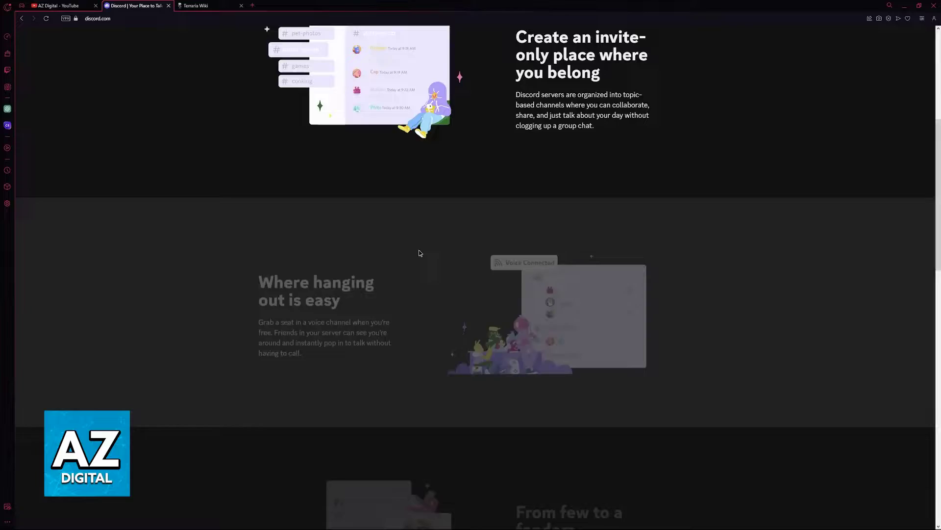
pyautogui.scroll(-4, 439, 281)
pyautogui.scroll(-2, 439, 281)
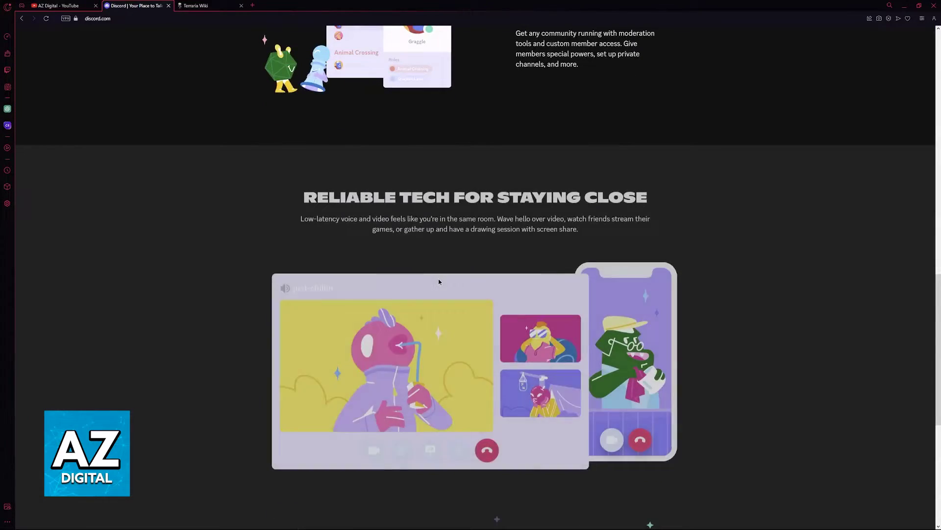
pyautogui.scroll(-2, 439, 281)
pyautogui.scroll(-2, 438, 280)
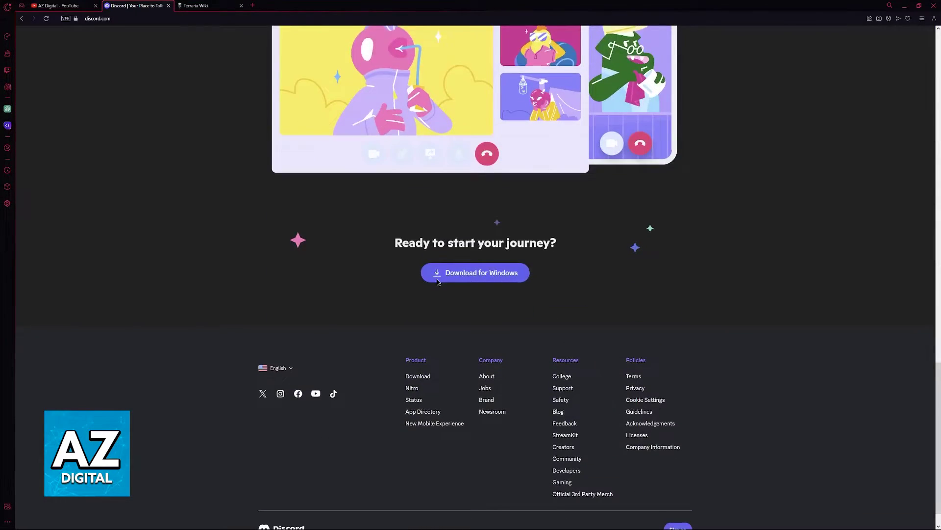
pyautogui.scroll(4, 372, 247)
pyautogui.scroll(5, 370, 246)
pyautogui.scroll(6, 371, 245)
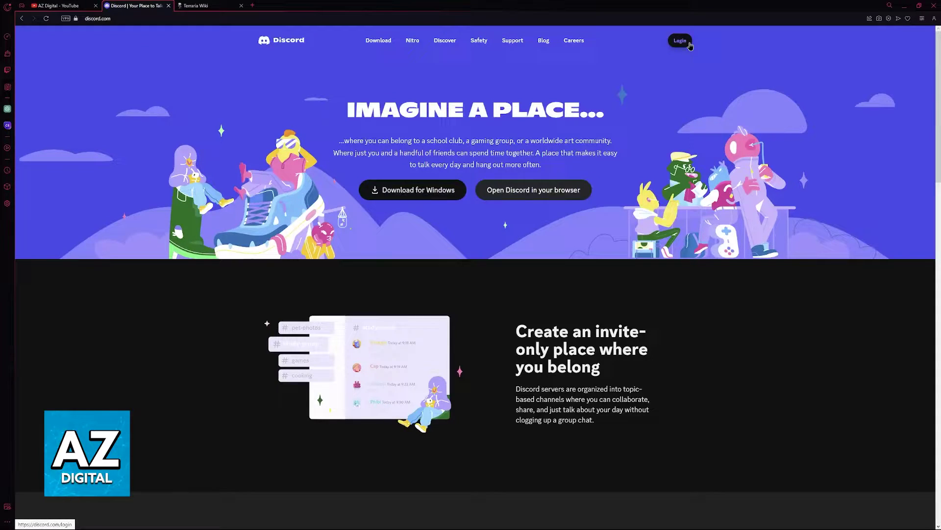
# - Check the Terraria Wiki tab's colors, then return to the Discord tab
pyautogui.click(187, 5)
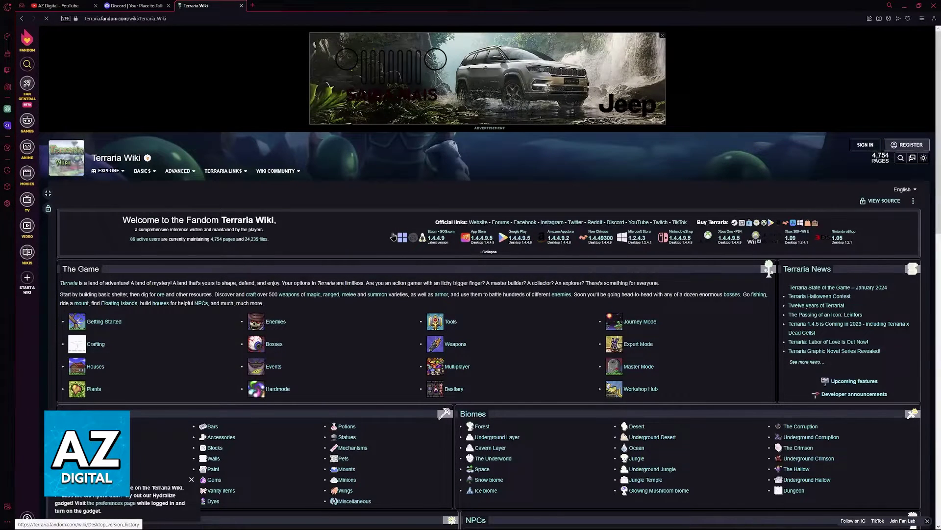
pyautogui.click(146, 6)
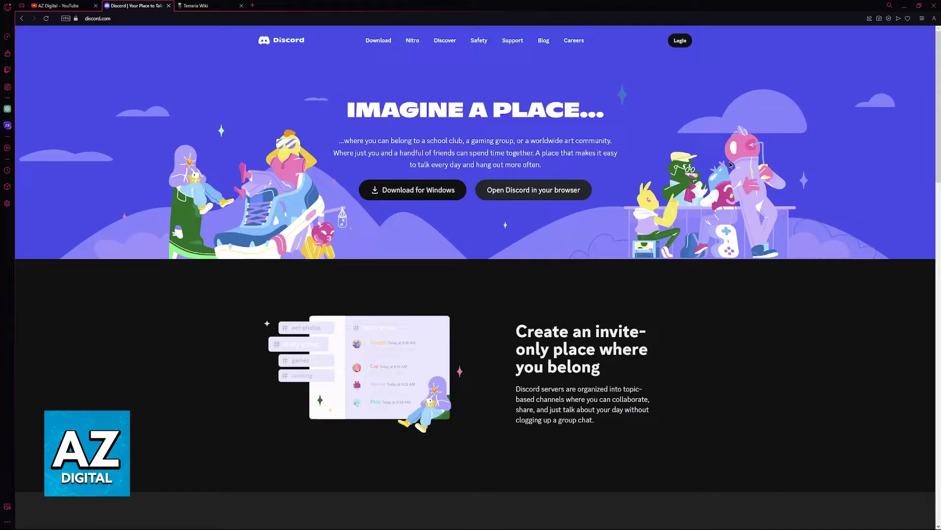
# - Reach the full browser Settings page from the Easy setup panel
pyautogui.click(922, 20)
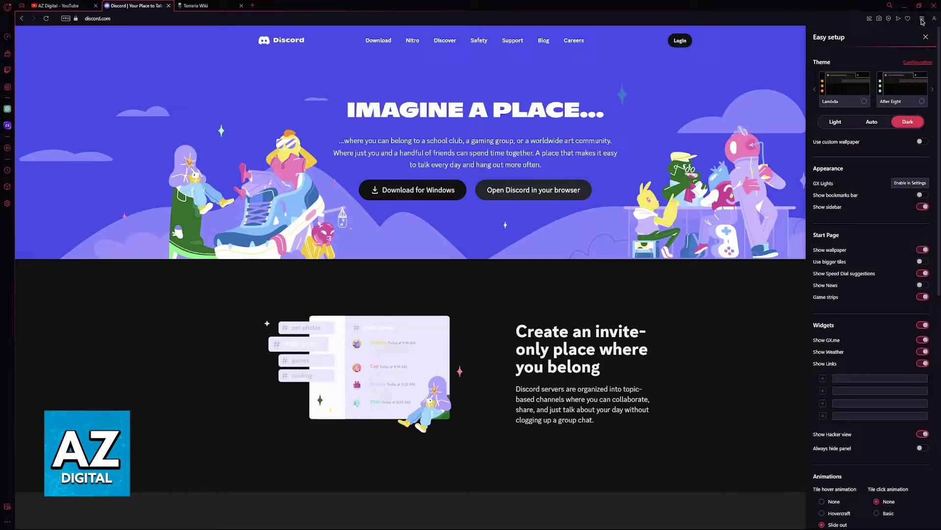
pyautogui.click(923, 19)
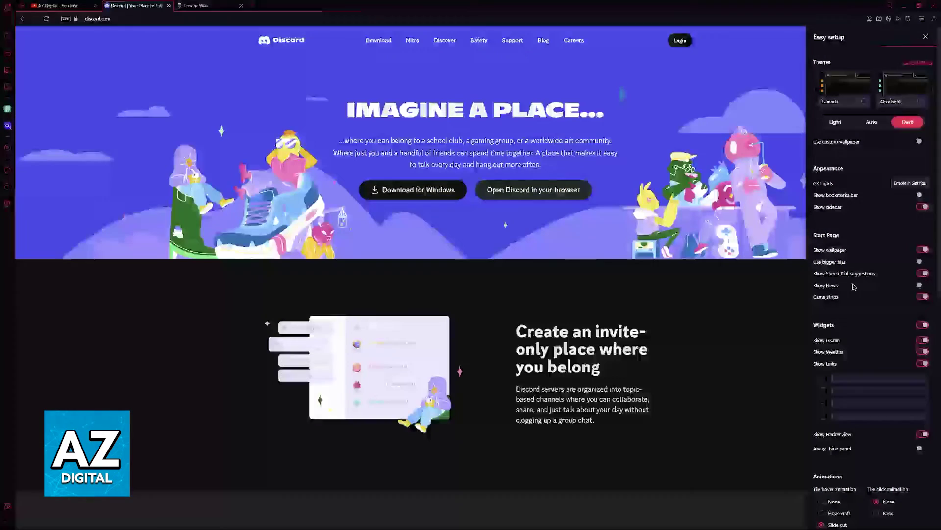
pyautogui.scroll(-5, 854, 316)
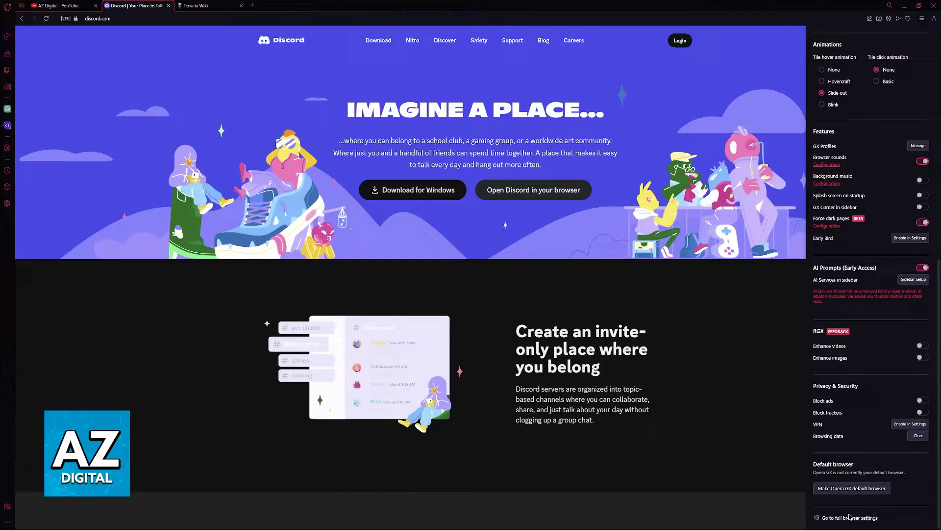
pyautogui.click(849, 518)
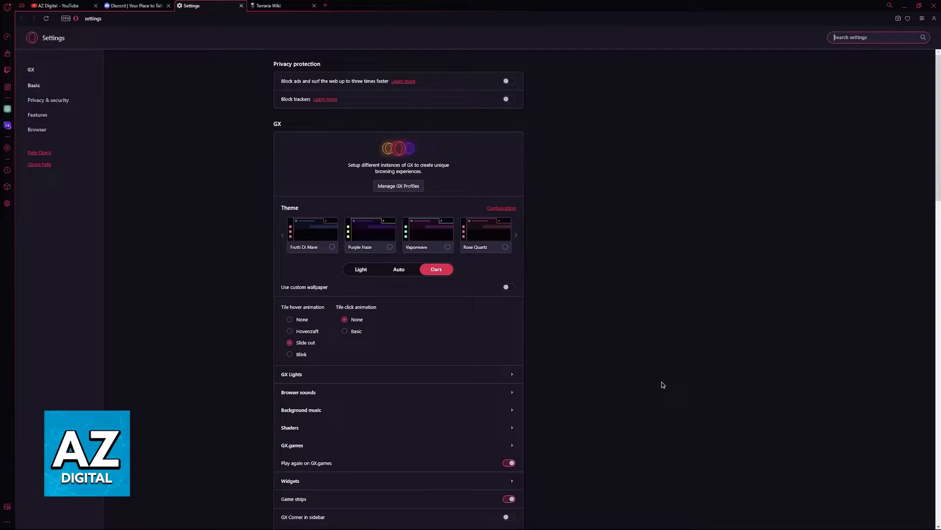
pyautogui.scroll(-4, 587, 269)
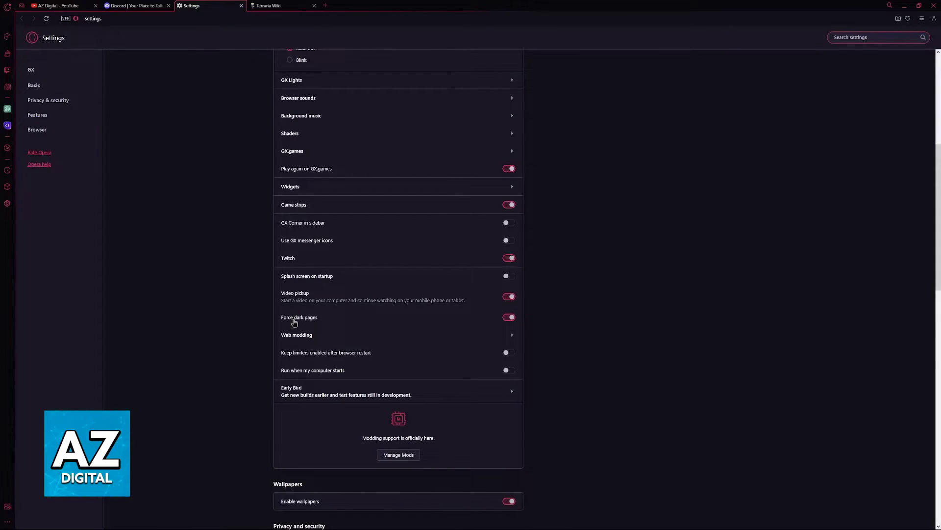
pyautogui.scroll(4, 295, 323)
pyautogui.scroll(-3, 312, 151)
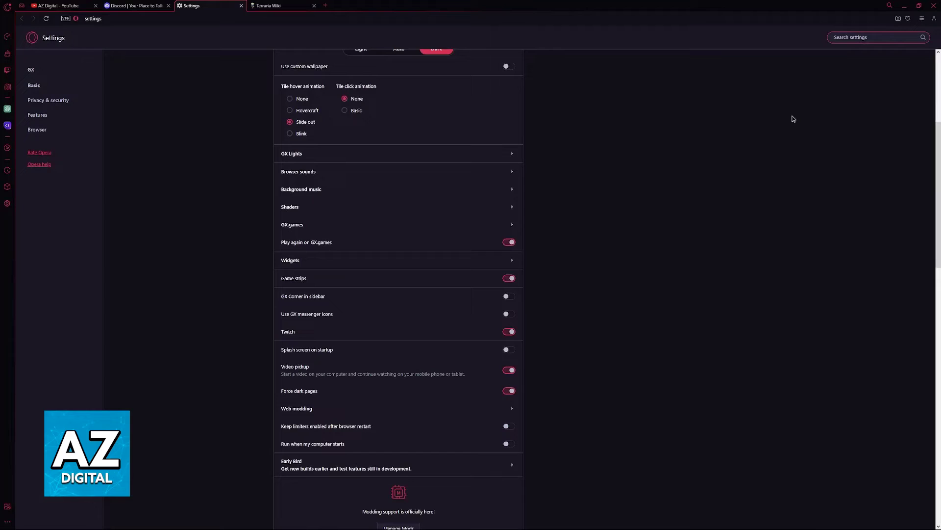
# - Search the settings for 'force dark pages' and switch that option off
pyautogui.click(854, 40)
pyautogui.write('force')
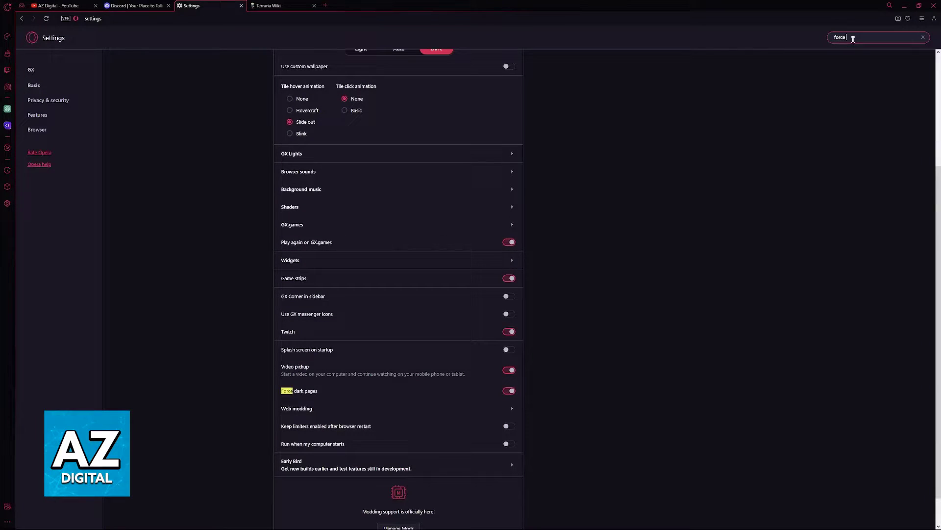
pyautogui.write(' dark pages')
pyautogui.scroll(-2, 319, 393)
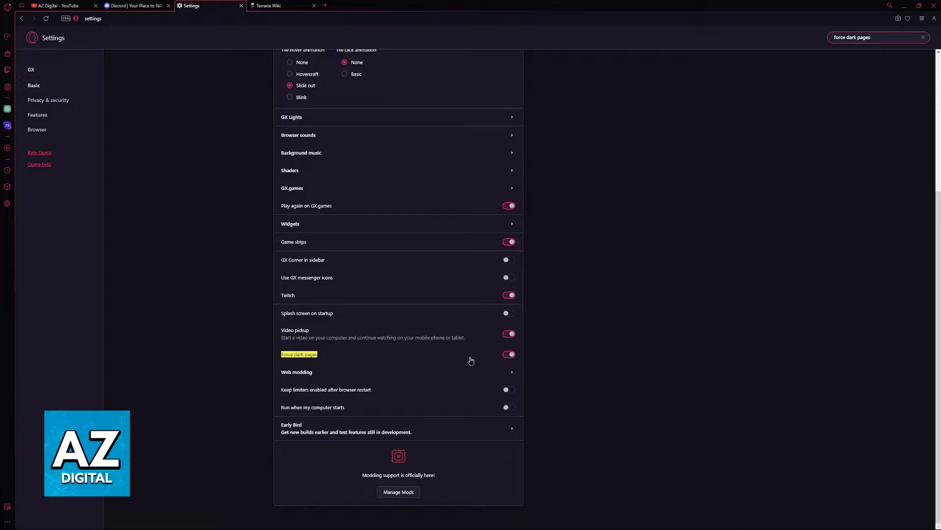
pyautogui.click(509, 357)
pyautogui.click(269, 6)
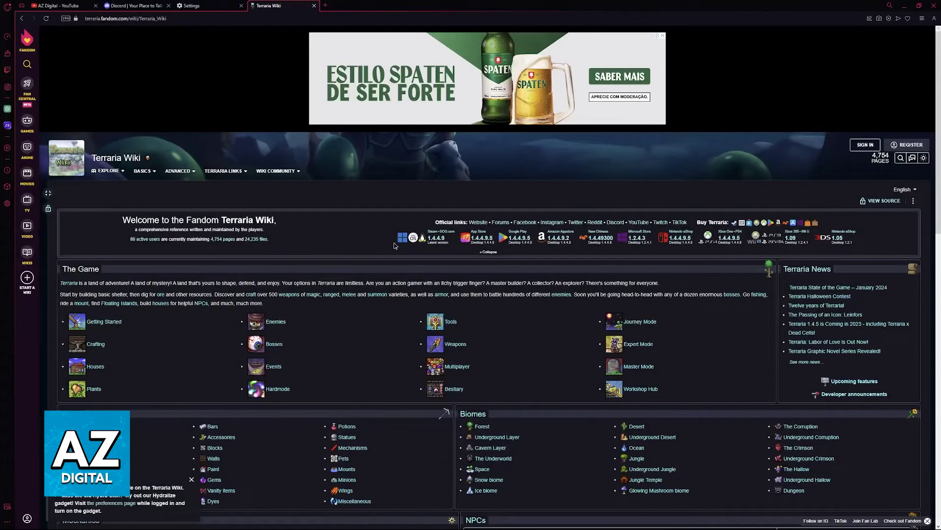
pyautogui.click(148, 6)
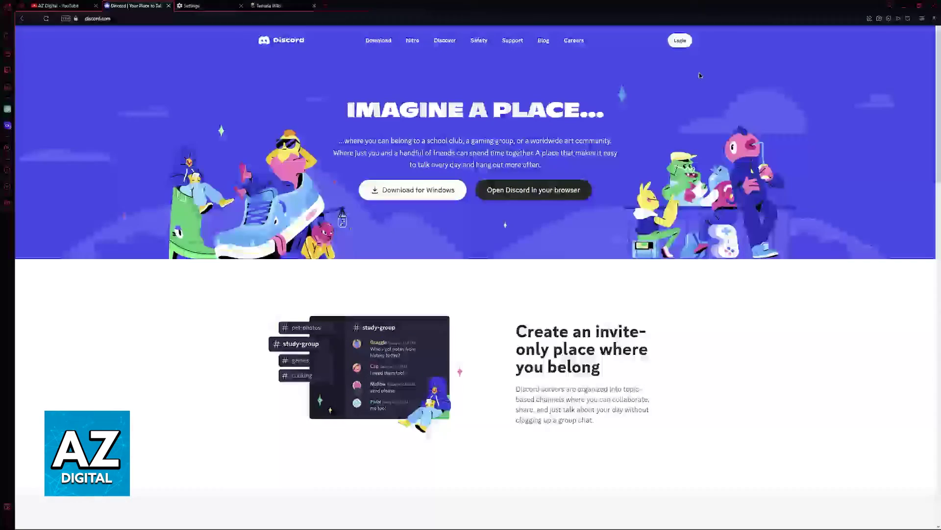
pyautogui.click(193, 6)
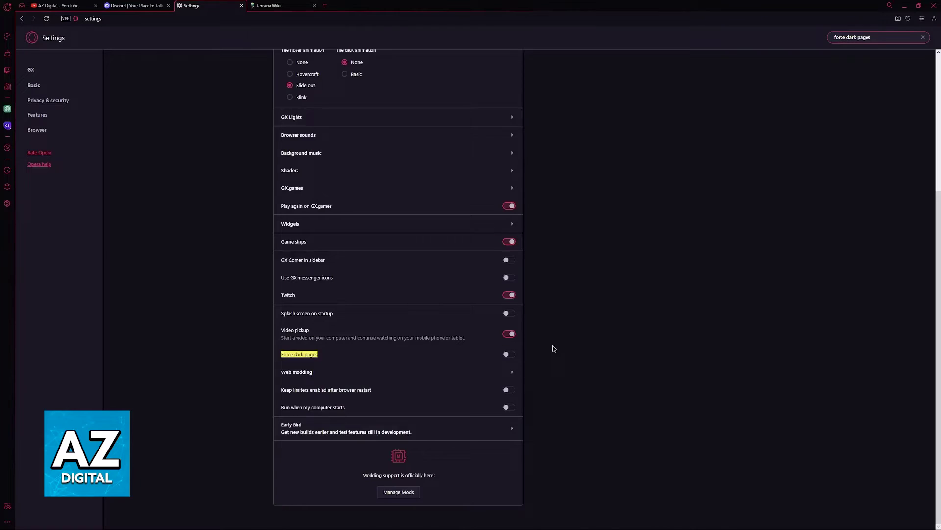